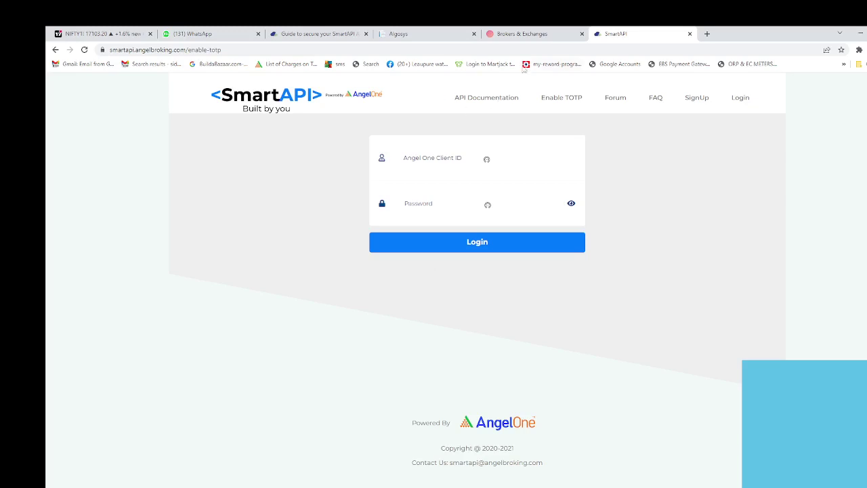
From the Brokers & Exchanges tab, log out of Tradetron via the account menu
{"action": "left_click", "coordinate": [528, 35]}
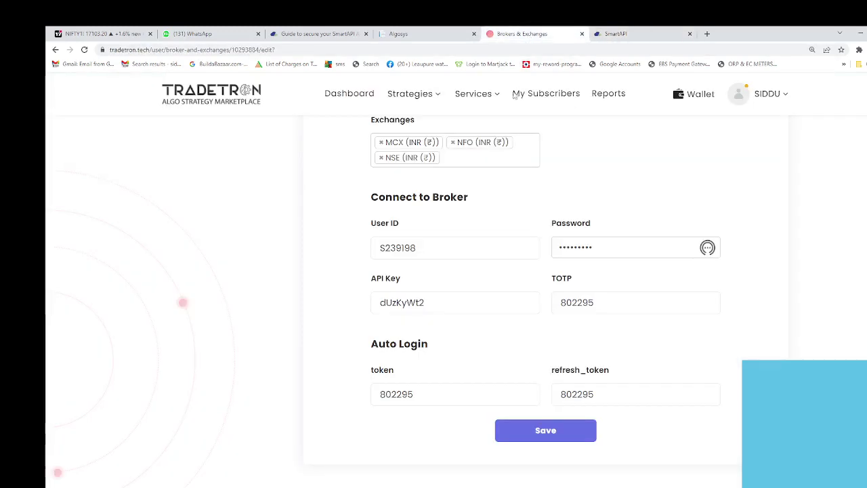
{"action": "scroll", "coordinate": [615, 185], "scroll_direction": "up", "scroll_amount": 3}
{"action": "left_click", "coordinate": [786, 97]}
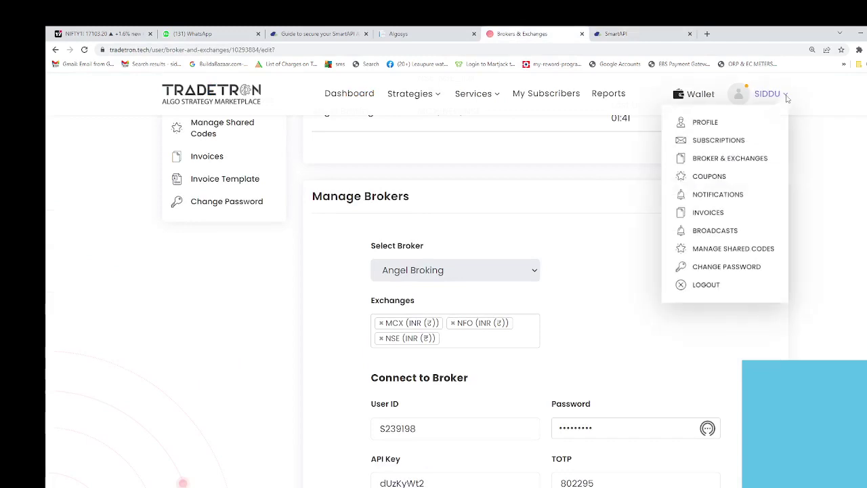
{"action": "left_click", "coordinate": [714, 286]}
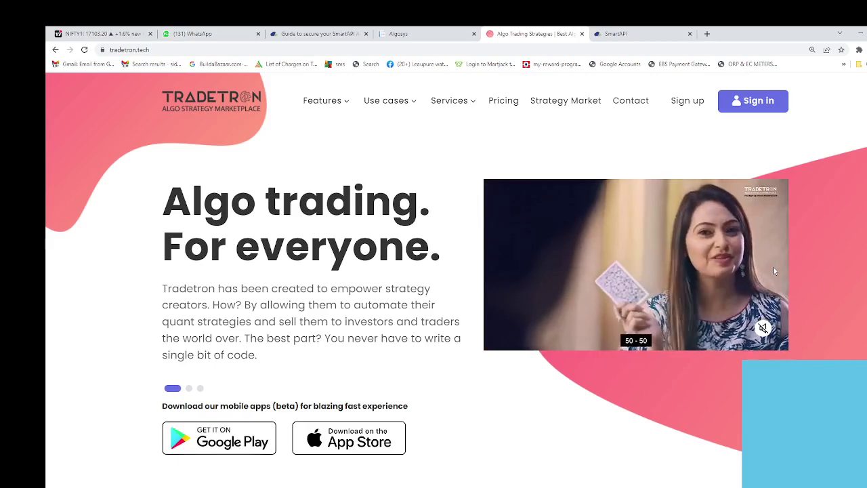
Sign in to Tradetron with Google, choosing the first listed account
{"action": "left_click", "coordinate": [775, 107]}
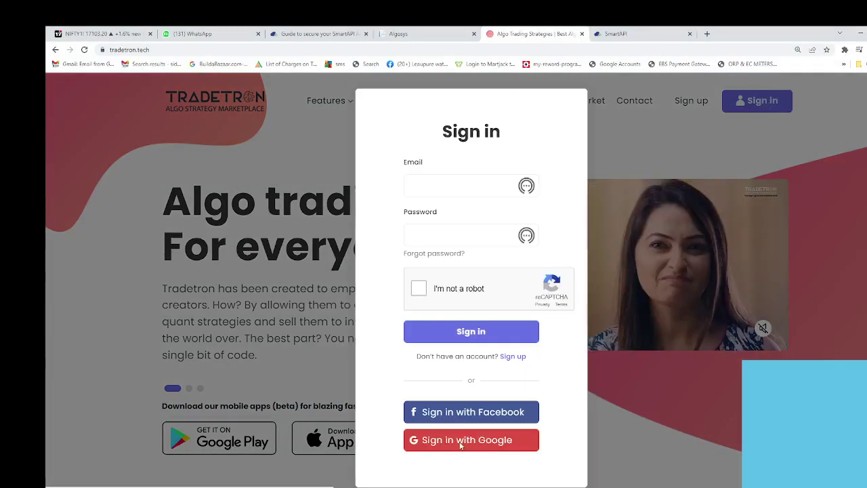
{"action": "left_click", "coordinate": [460, 442]}
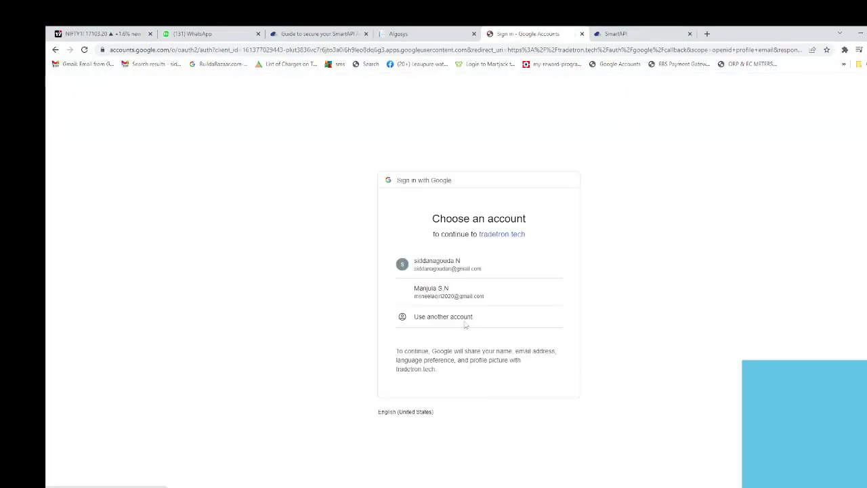
{"action": "left_click", "coordinate": [445, 266]}
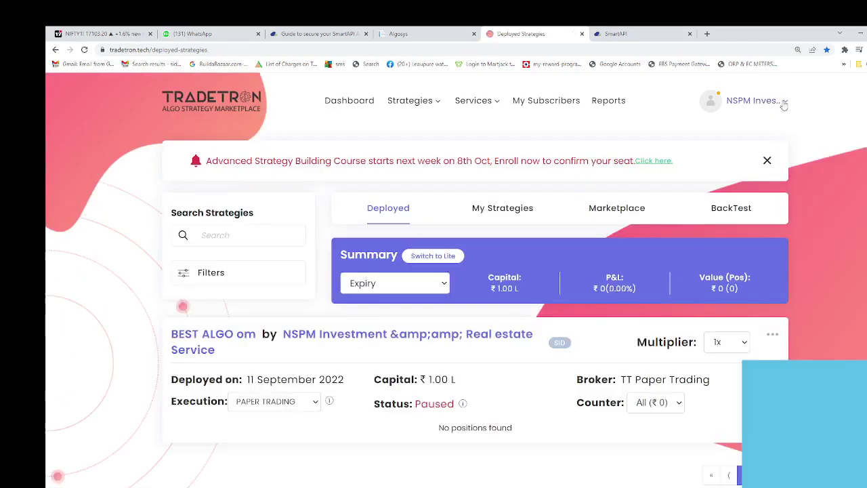
Log out, then sign back in with Google using the second listed account
{"action": "left_click", "coordinate": [784, 102]}
{"action": "left_click", "coordinate": [703, 312]}
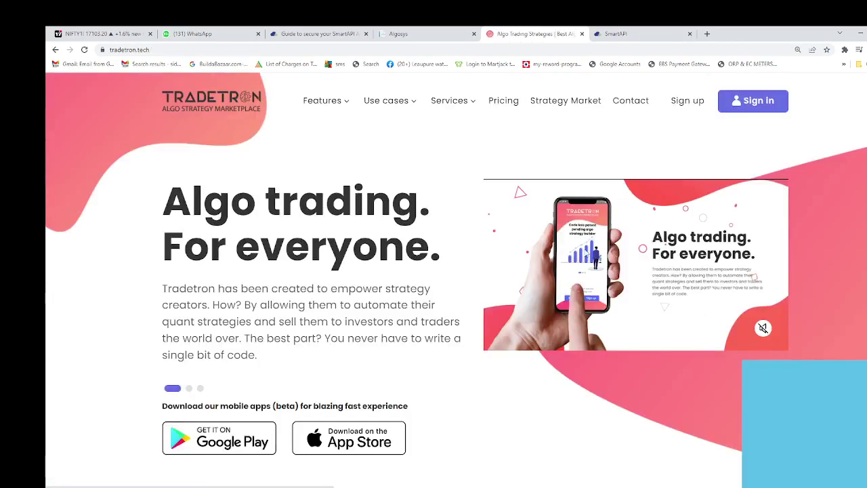
{"action": "left_click", "coordinate": [757, 106]}
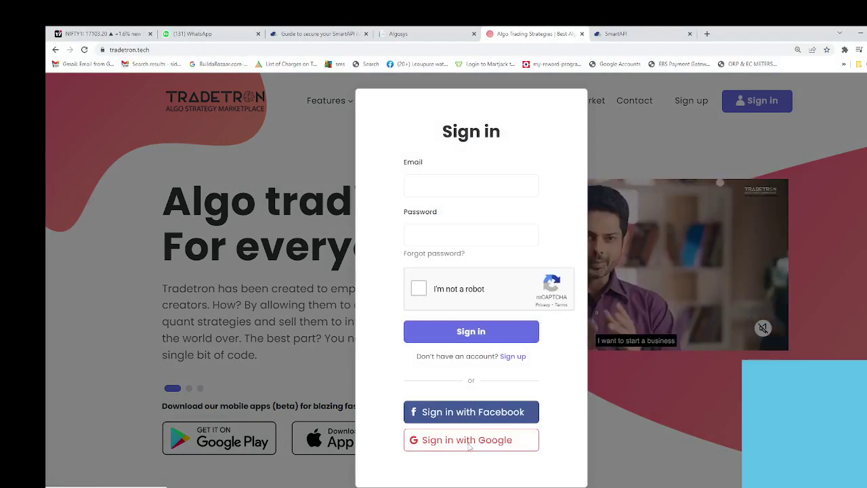
{"action": "left_click", "coordinate": [469, 446]}
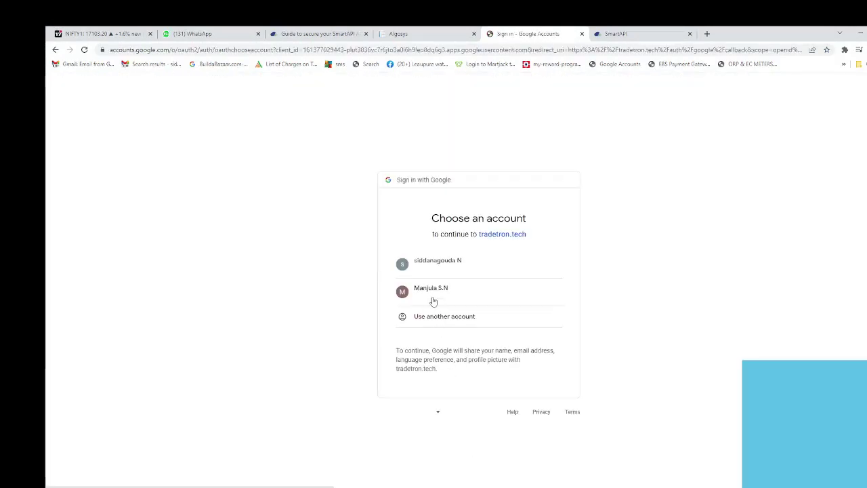
{"action": "left_click", "coordinate": [432, 291]}
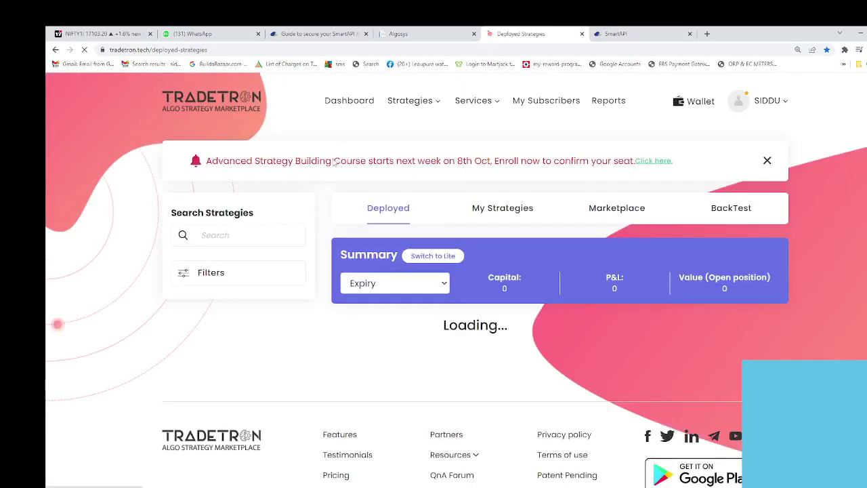
Go to Broker & Exchanges and open the Angel Broking connection for editing
{"action": "left_click", "coordinate": [784, 101]}
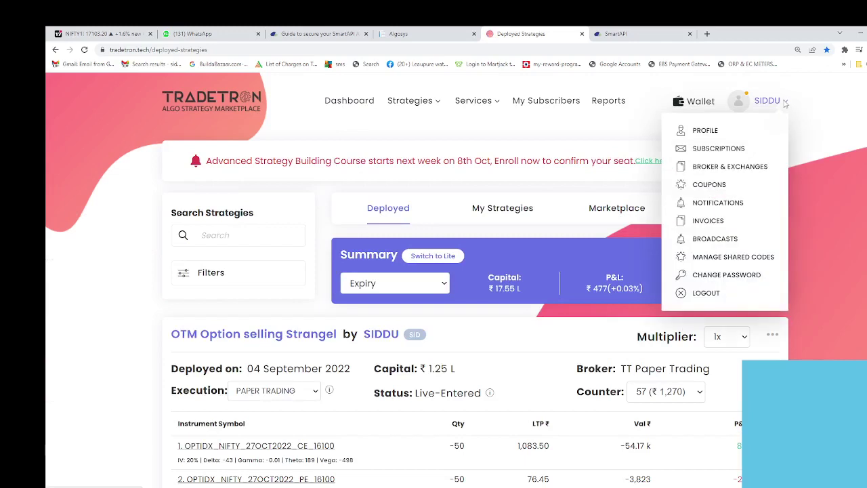
{"action": "left_click", "coordinate": [726, 167]}
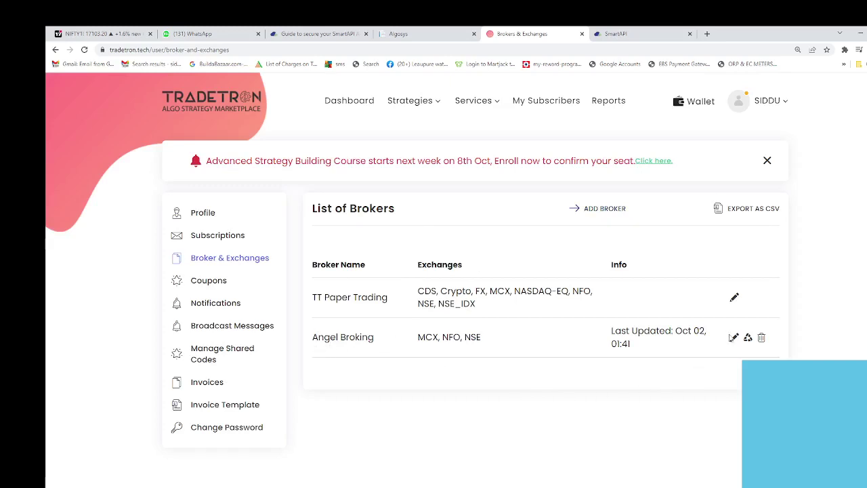
{"action": "left_click", "coordinate": [734, 338]}
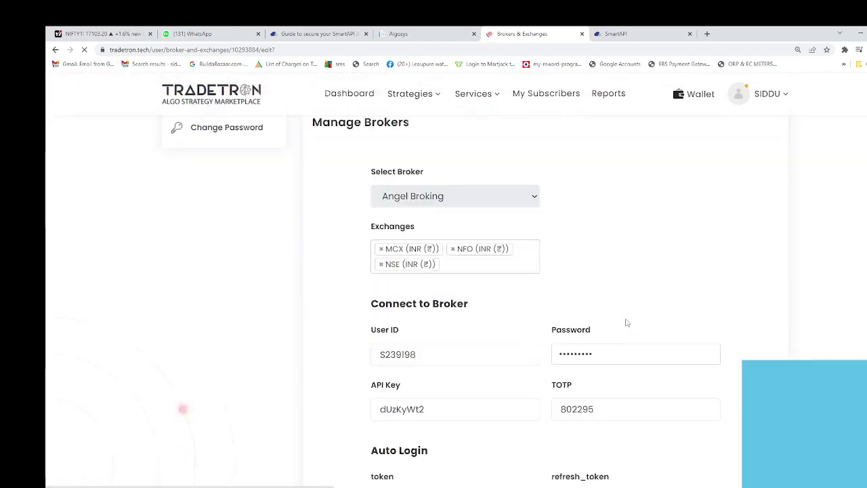
{"action": "scroll", "coordinate": [628, 315], "scroll_direction": "down", "scroll_amount": 1}
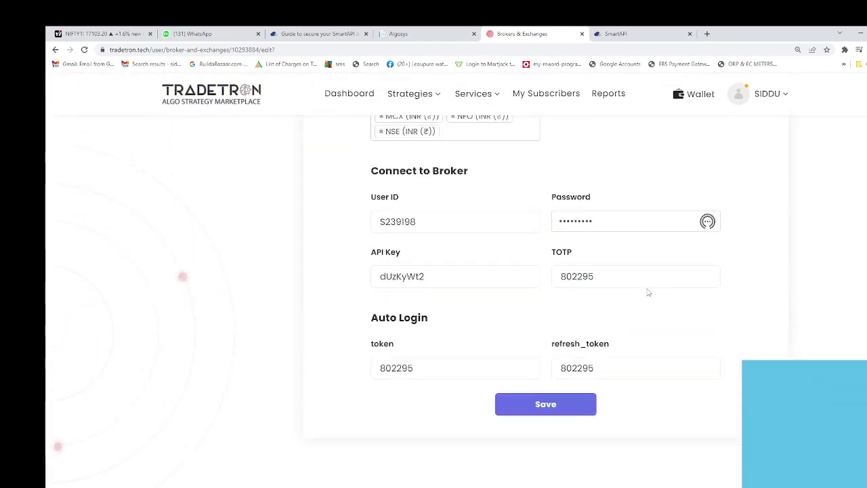
{"action": "scroll", "coordinate": [626, 313], "scroll_direction": "up", "scroll_amount": 2}
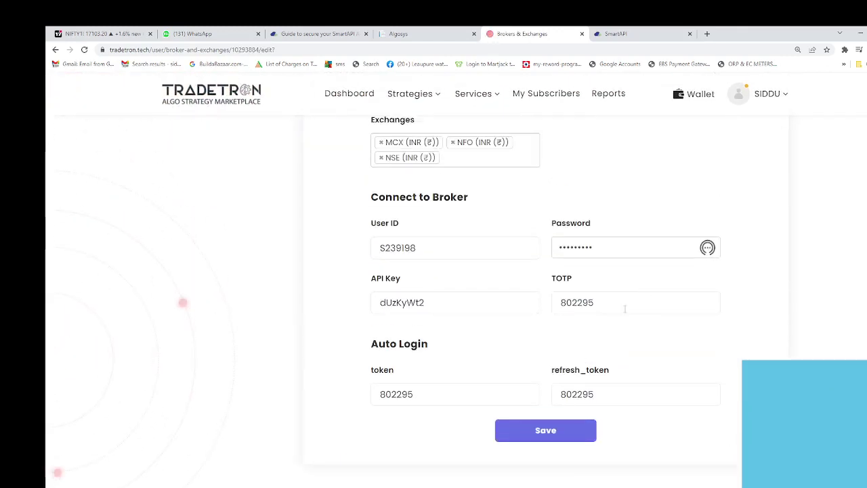
{"action": "scroll", "coordinate": [674, 304], "scroll_direction": "up", "scroll_amount": 3}
{"action": "scroll", "coordinate": [677, 302], "scroll_direction": "up", "scroll_amount": 2}
{"action": "scroll", "coordinate": [678, 299], "scroll_direction": "down", "scroll_amount": 4}
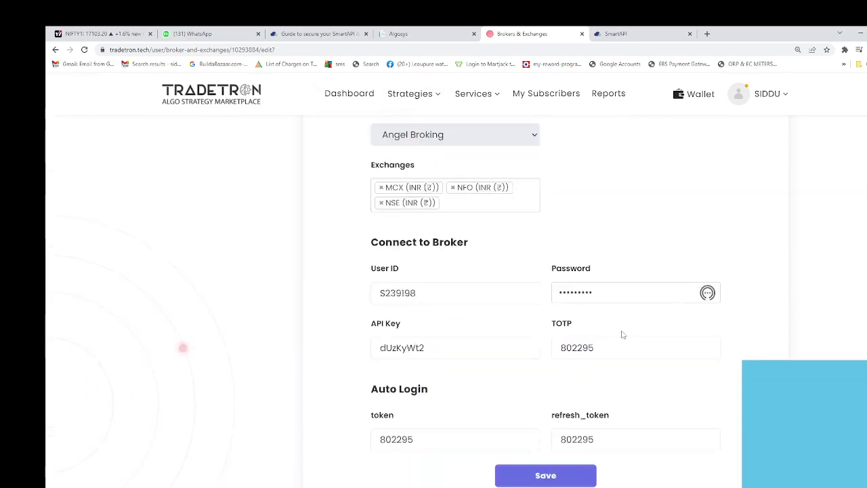
{"action": "scroll", "coordinate": [678, 298], "scroll_direction": "up", "scroll_amount": 2}
{"action": "scroll", "coordinate": [702, 271], "scroll_direction": "up", "scroll_amount": 3}
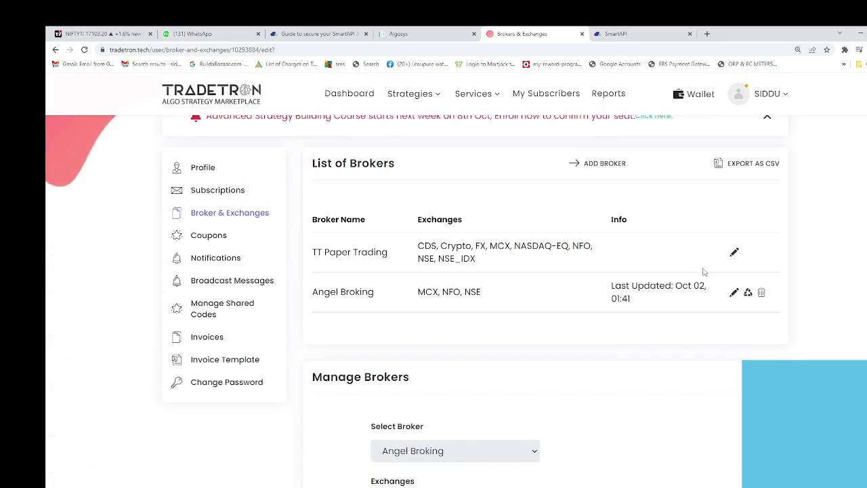
Try regenerating the Angel Broking token, get the parameters-not-configured error, and scroll to its form
{"action": "left_click", "coordinate": [748, 293]}
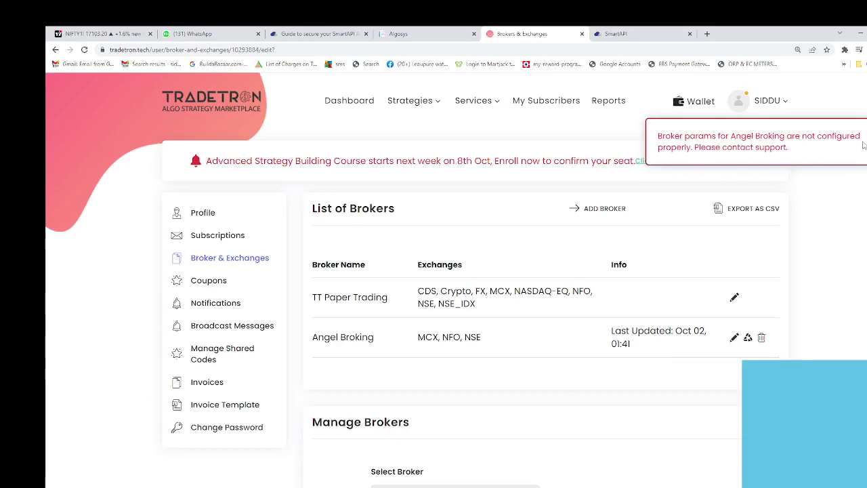
{"action": "scroll", "coordinate": [642, 331], "scroll_direction": "down", "scroll_amount": 1}
{"action": "scroll", "coordinate": [642, 331], "scroll_direction": "down", "scroll_amount": 3}
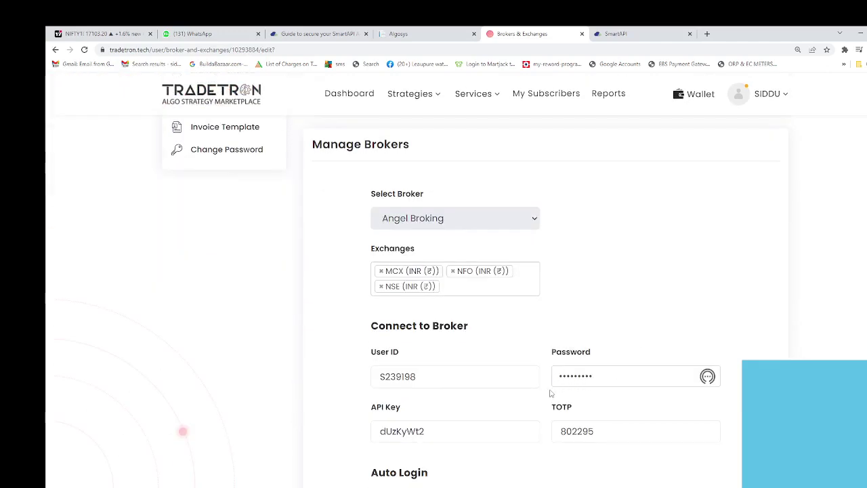
Empty the old values from the Angel Broking TOTP, token and refresh_token fields
{"action": "left_click_drag", "start_coordinate": [618, 436], "coordinate": [548, 424]}
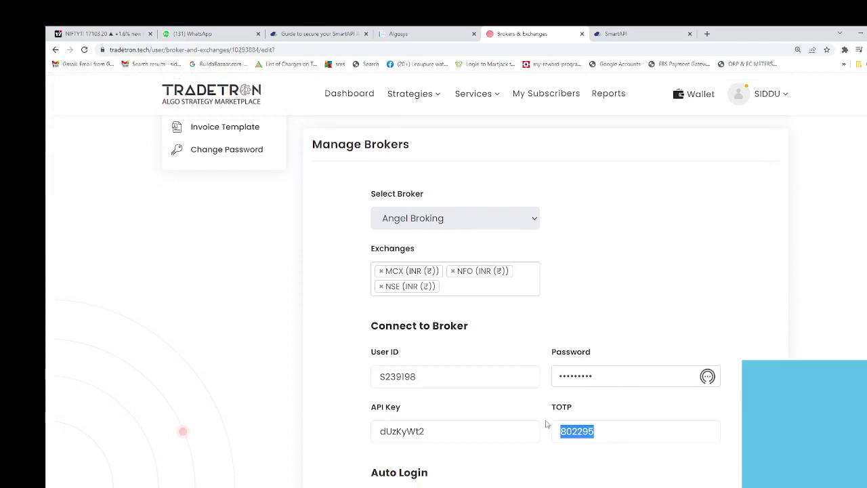
{"action": "key", "text": "ctrl+x"}
{"action": "scroll", "coordinate": [461, 383], "scroll_direction": "down", "scroll_amount": 2}
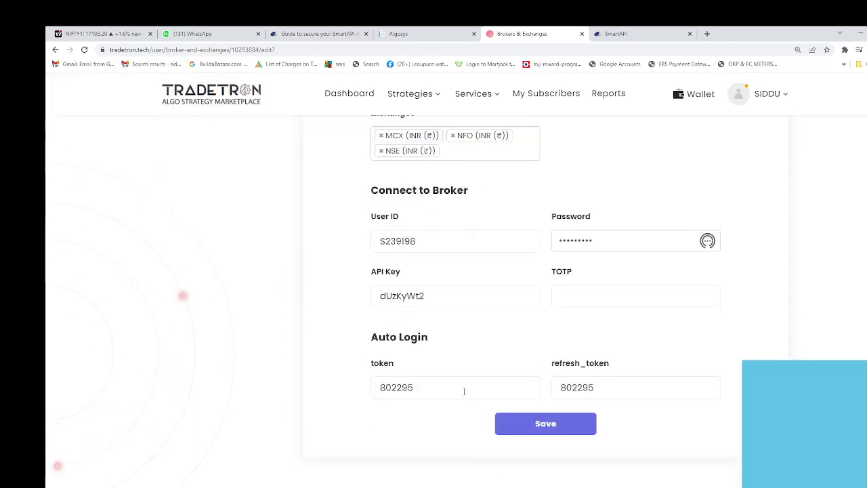
{"action": "left_click_drag", "start_coordinate": [459, 387], "coordinate": [363, 377]}
{"action": "key", "text": "BackSpace"}
{"action": "left_click_drag", "start_coordinate": [610, 387], "coordinate": [526, 435]}
{"action": "key", "text": "BackSpace"}
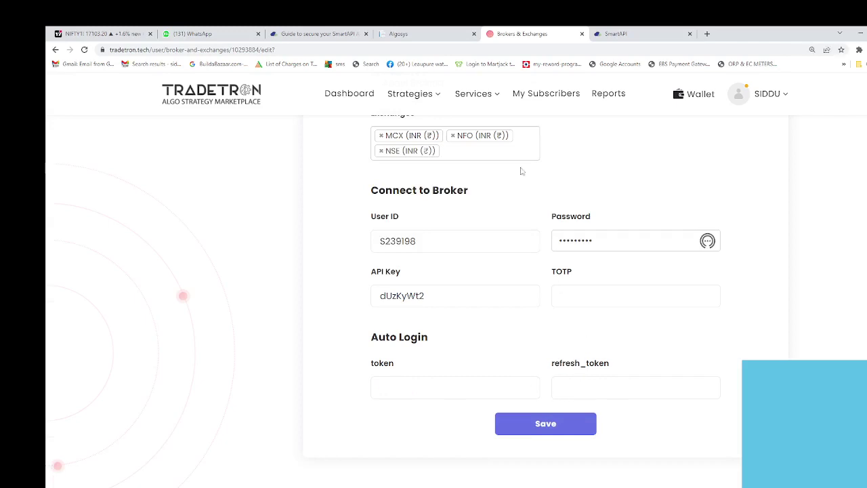
Log in to SmartAPI with the client ID and password, then submit the OTP
{"action": "left_click", "coordinate": [619, 34]}
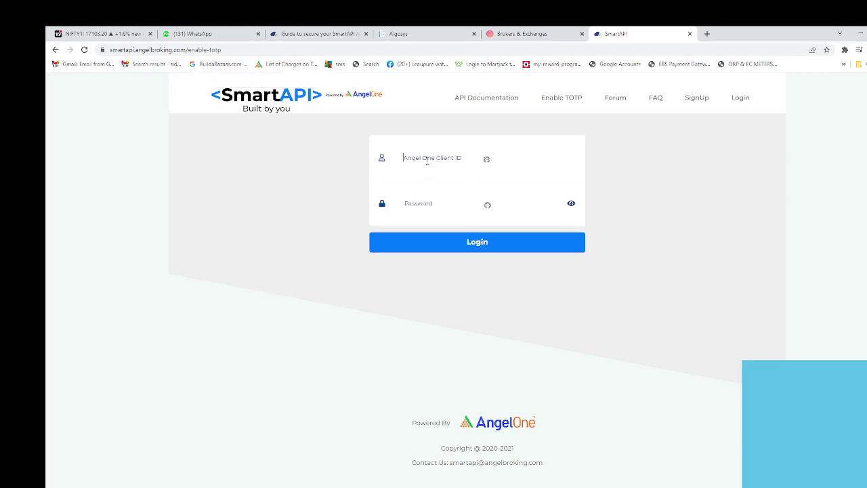
{"action": "key", "text": "Tab"}
{"action": "type", "text": ".."}
{"action": "left_click", "coordinate": [477, 240]}
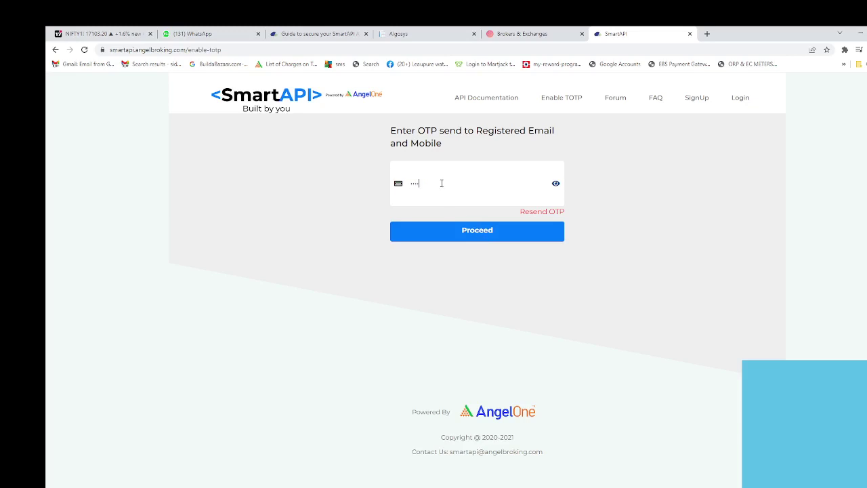
{"action": "left_click", "coordinate": [468, 239]}
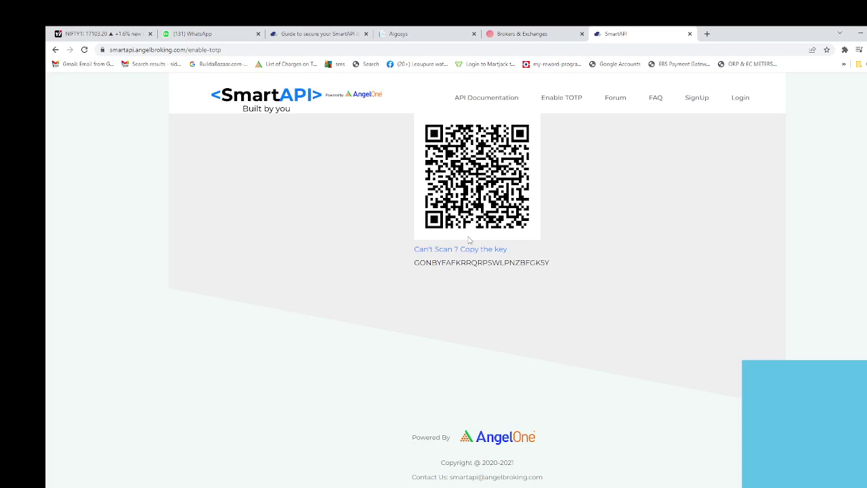
Enter the new TOTP code in the Angel Broking form and save it
{"action": "left_click", "coordinate": [518, 36]}
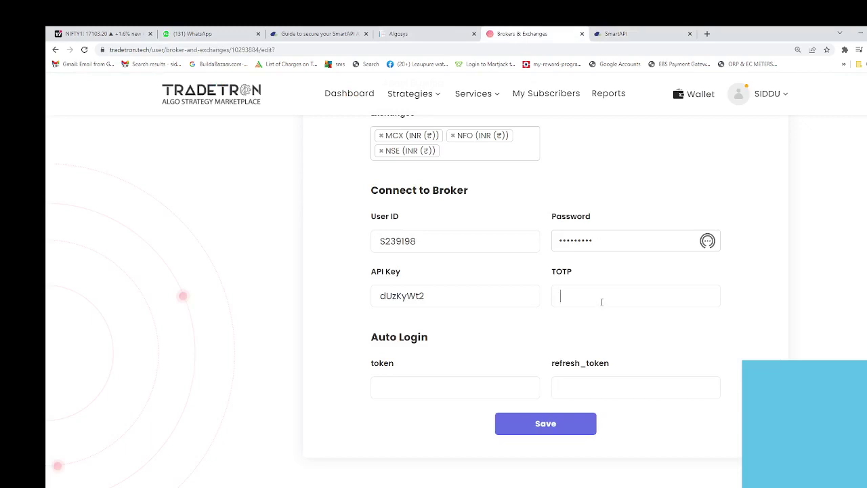
{"action": "left_click", "coordinate": [554, 423]}
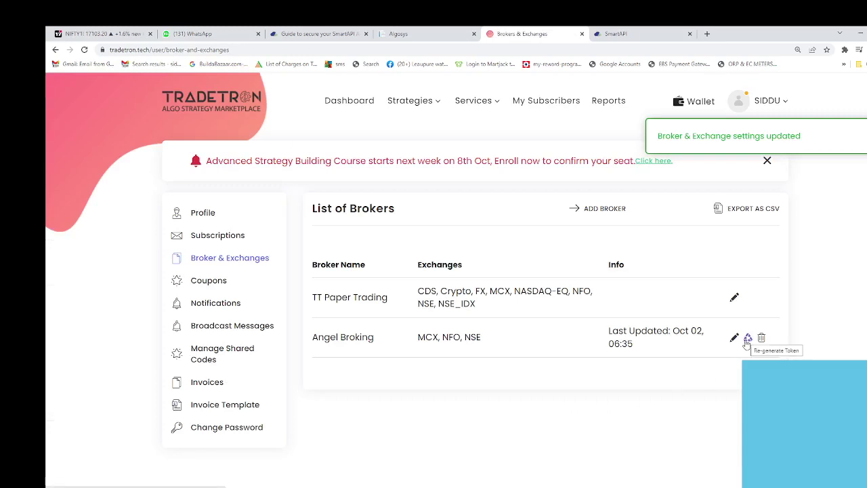
Regenerate the Angel Broking token from its row on the Brokers page
{"action": "left_click", "coordinate": [746, 340]}
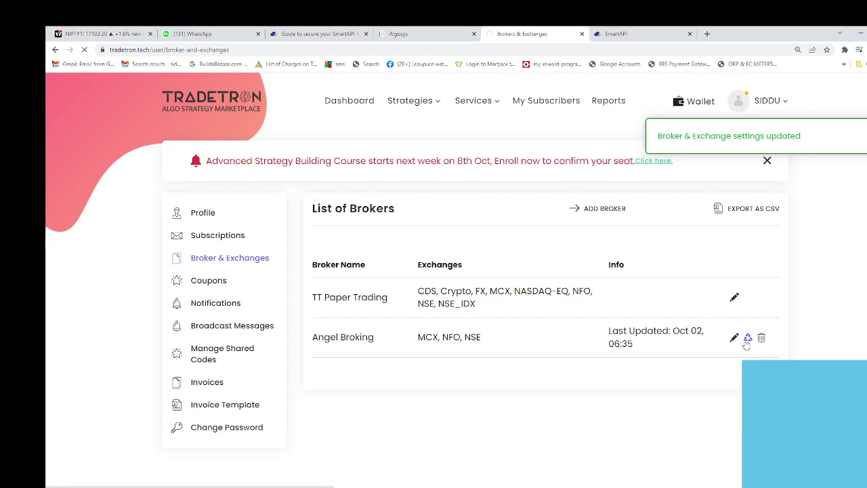